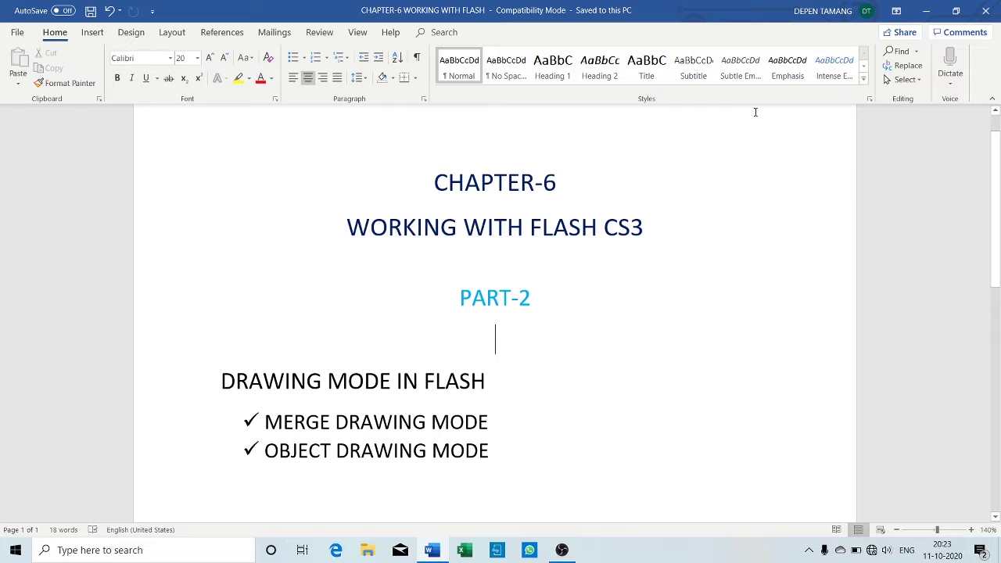
- Minimize Word, move the Flash shortcut beside Adobe Flash CS3, and launch Flash
{"action": "left_click", "coordinate": [928, 14]}
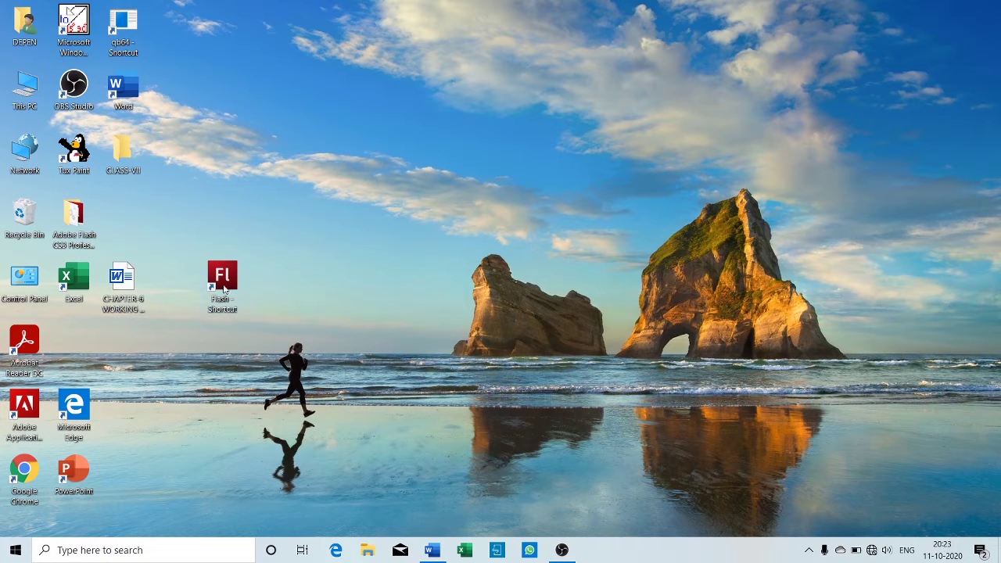
{"action": "left_click_drag", "start_coordinate": [226, 275], "coordinate": [135, 344]}
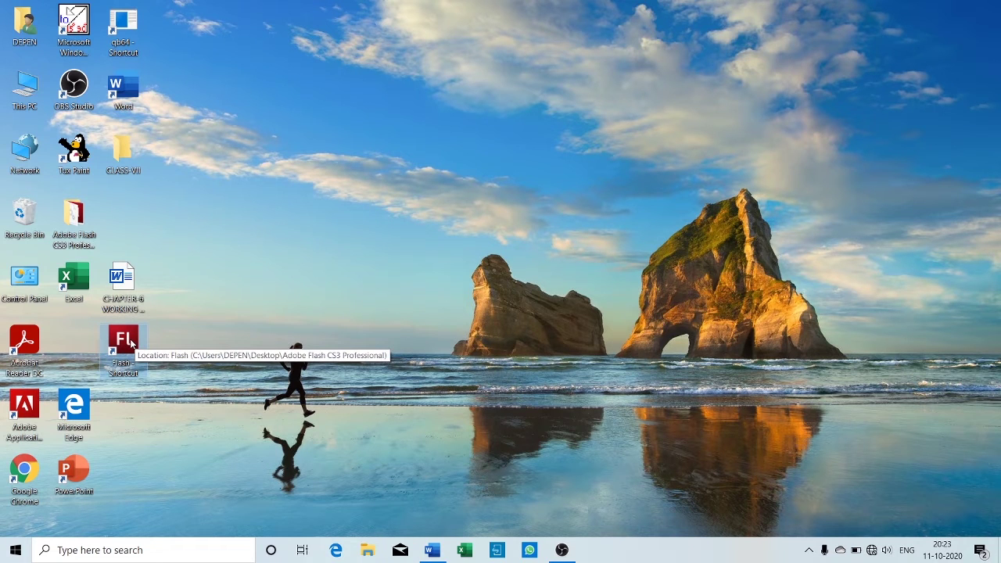
{"action": "left_click_drag", "start_coordinate": [131, 344], "coordinate": [165, 206]}
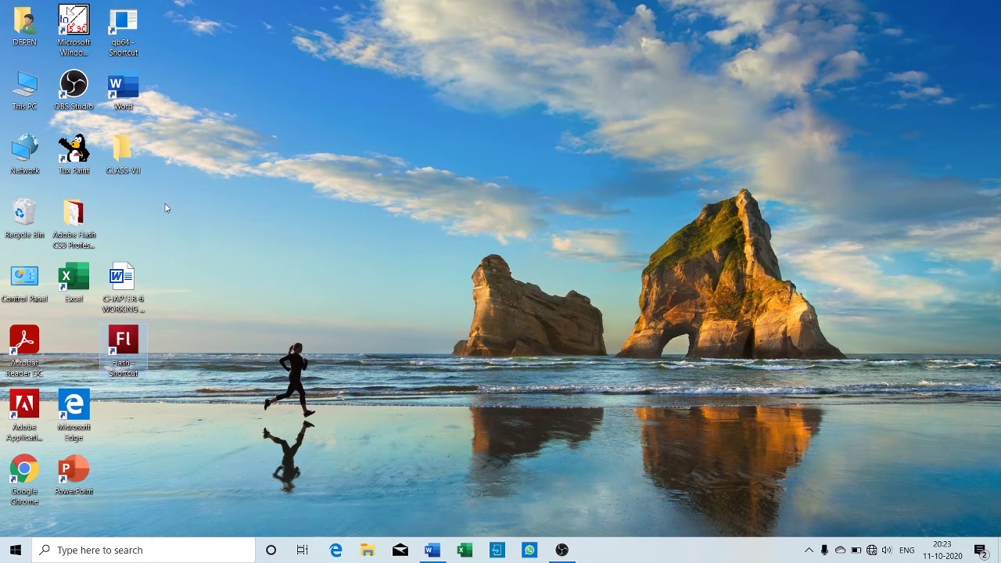
{"action": "double_click", "coordinate": [173, 218]}
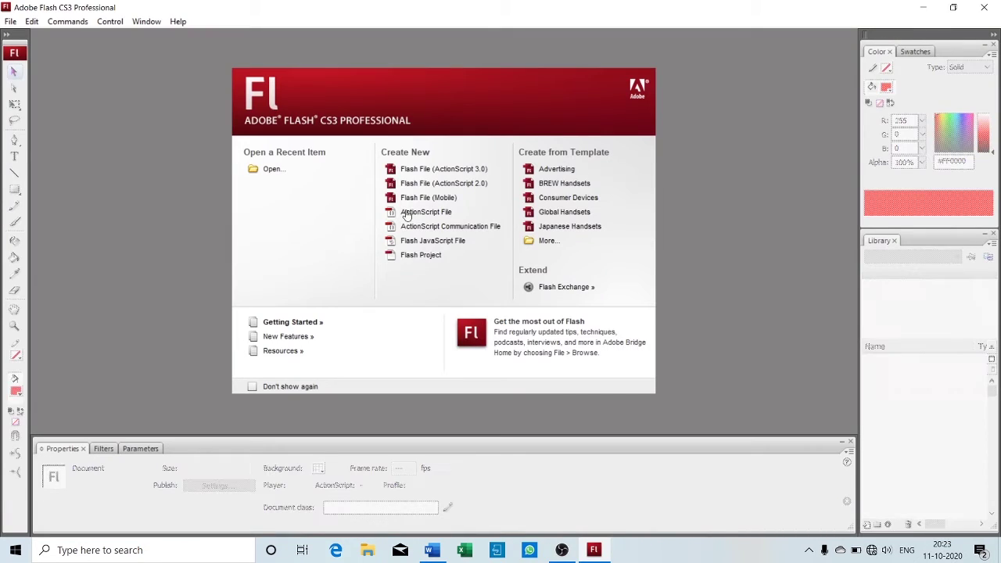
- Create a new Flash File (ActionScript 3.0) from the start page
{"action": "left_click", "coordinate": [460, 171]}
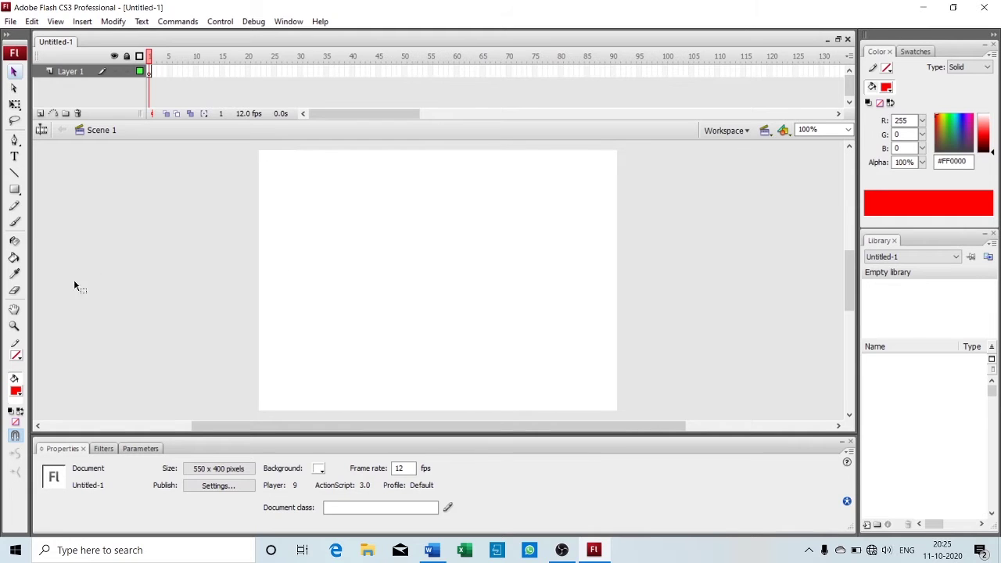
- Set the Rectangle tool to a #00FF00 stroke of weight 9 and rainbow linear gradient fill
{"action": "left_click", "coordinate": [15, 190]}
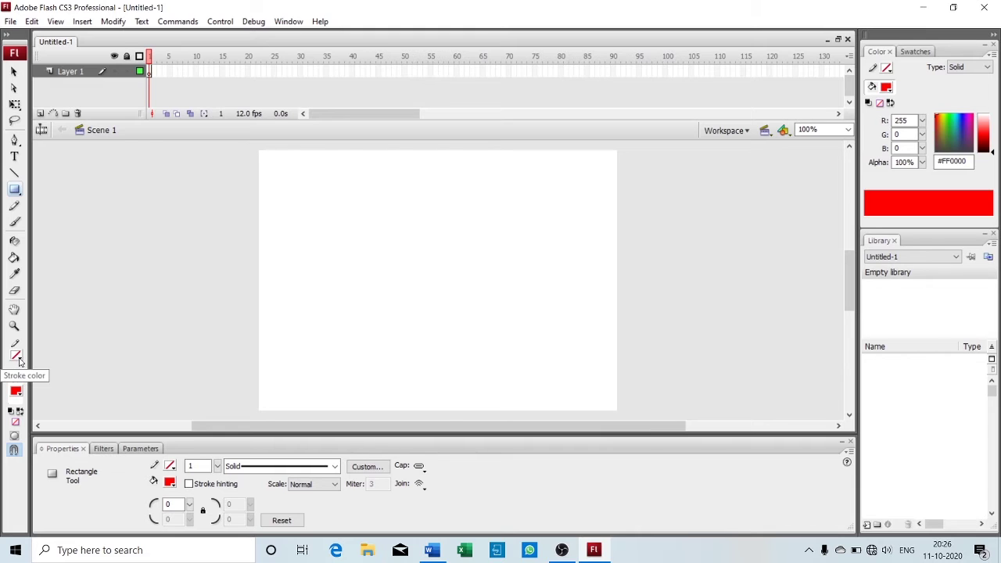
{"action": "left_click", "coordinate": [18, 357]}
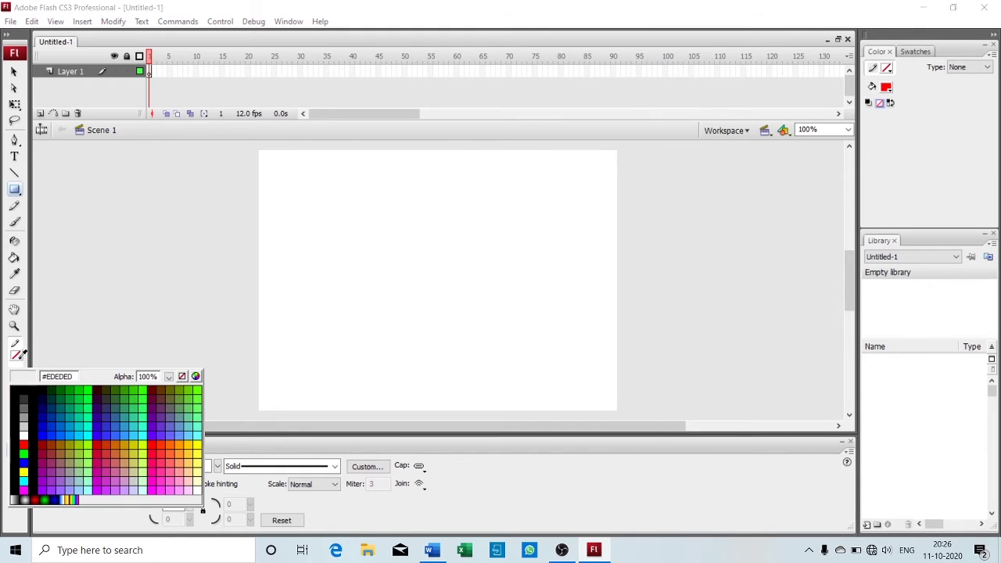
{"action": "left_click", "coordinate": [90, 391]}
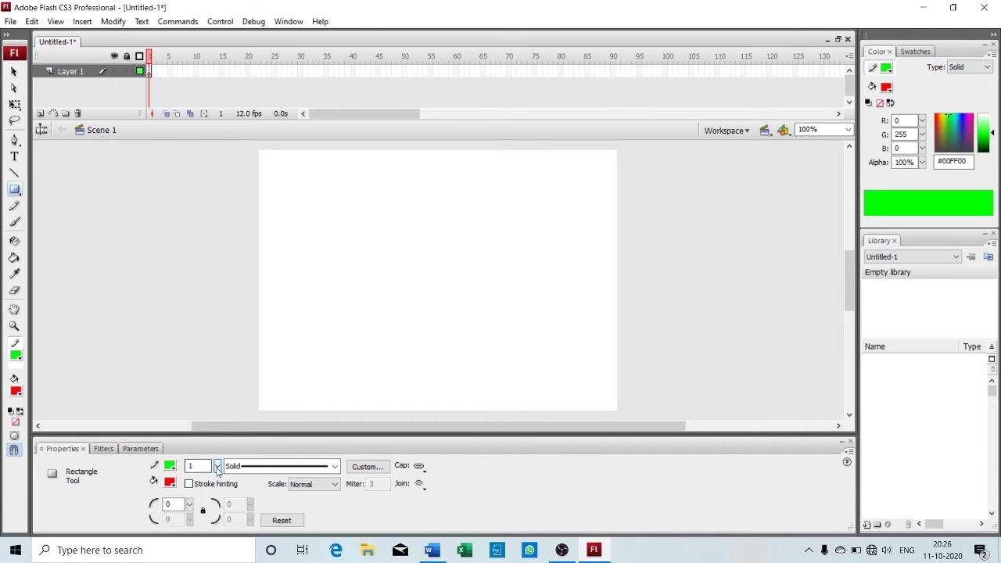
{"action": "left_click_drag", "start_coordinate": [219, 469], "coordinate": [225, 444]}
{"action": "left_click", "coordinate": [17, 393]}
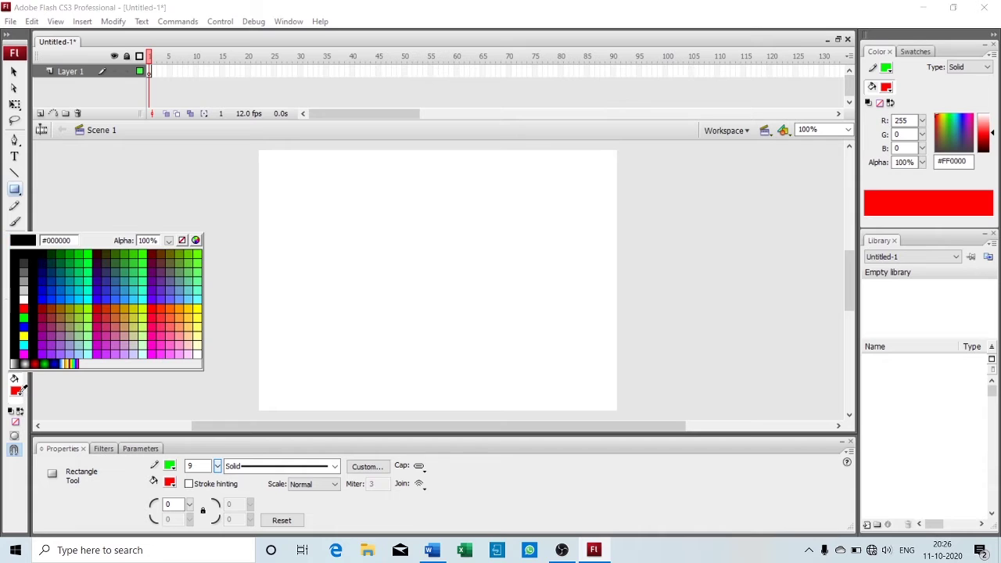
{"action": "left_click", "coordinate": [78, 364]}
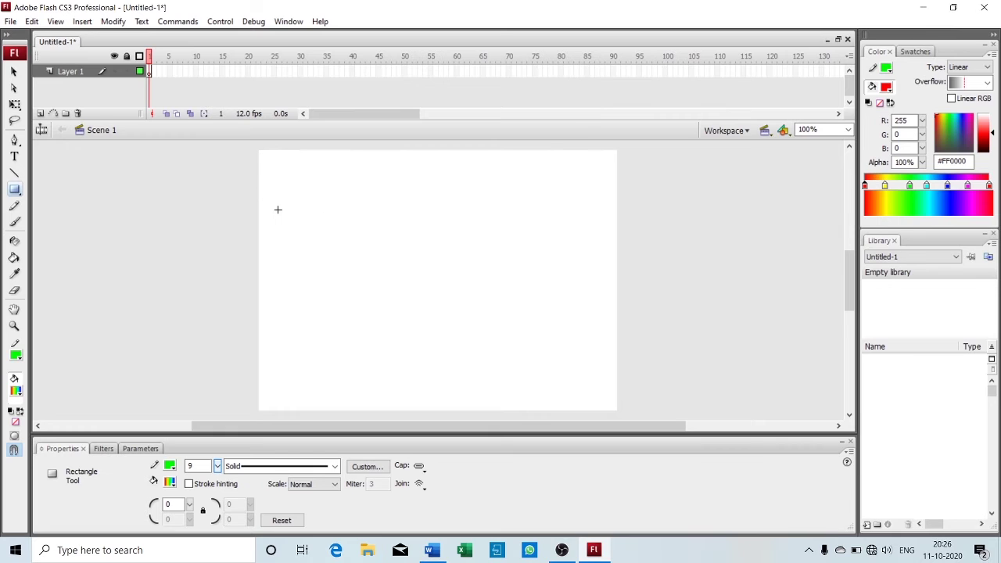
- Draw the green-bordered rainbow gradient rectangle on the stage's upper left
{"action": "mouse_move", "coordinate": [278, 211]}
{"action": "left_mouse_down"}
{"action": "mouse_move", "coordinate": [308, 277]}
{"action": "mouse_move", "coordinate": [460, 339]}
{"action": "mouse_move", "coordinate": [524, 346]}
{"action": "mouse_move", "coordinate": [481, 329]}
{"action": "left_mouse_up"}
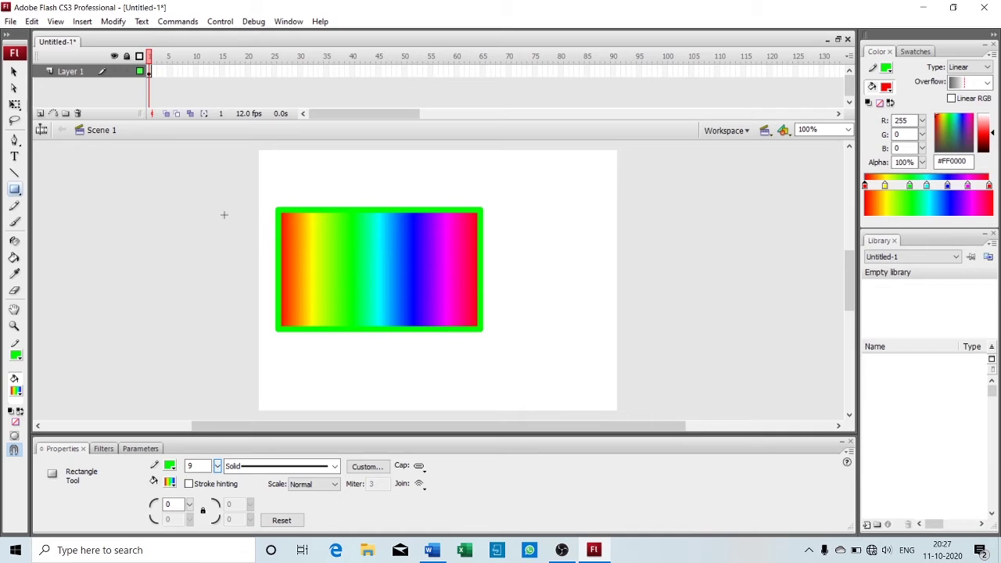
{"action": "left_click", "coordinate": [14, 72]}
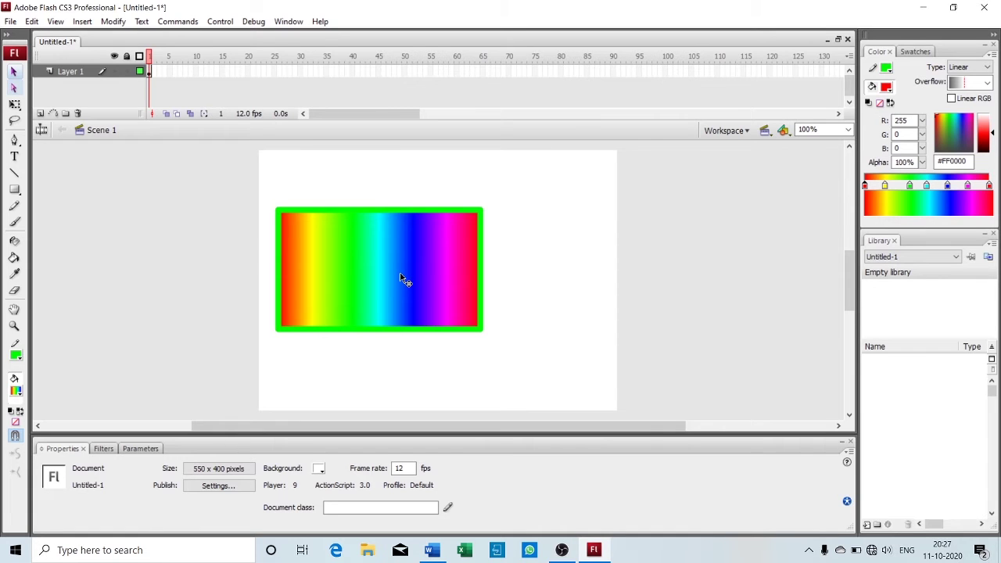
- Drag the gradient fill away from its green outline, then delete both shapes
{"action": "mouse_move", "coordinate": [401, 276]}
{"action": "left_mouse_down"}
{"action": "mouse_move", "coordinate": [438, 315]}
{"action": "mouse_move", "coordinate": [592, 356]}
{"action": "mouse_move", "coordinate": [632, 329]}
{"action": "left_mouse_up"}
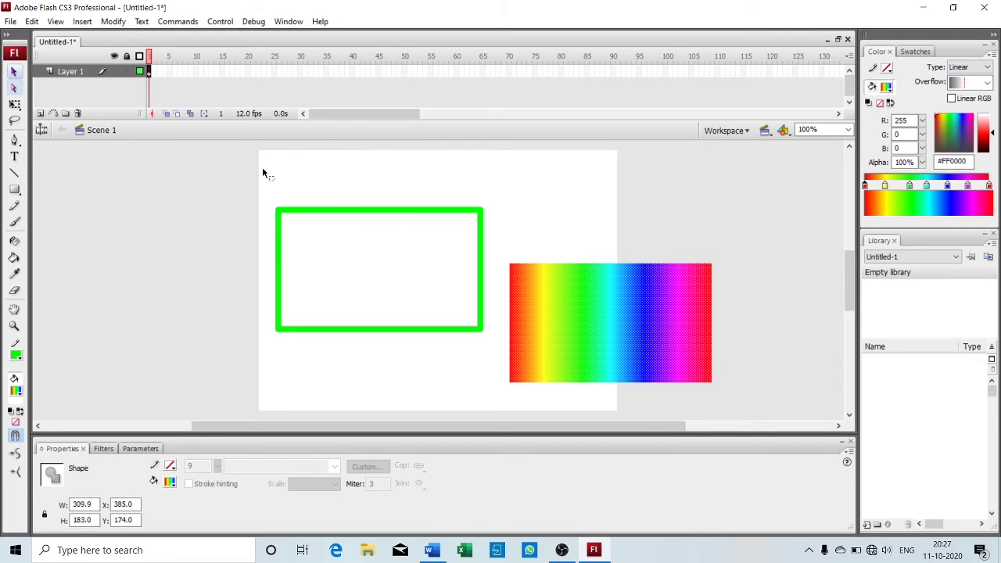
{"action": "left_click_drag", "start_coordinate": [262, 169], "coordinate": [733, 413]}
{"action": "key", "text": "Delete"}
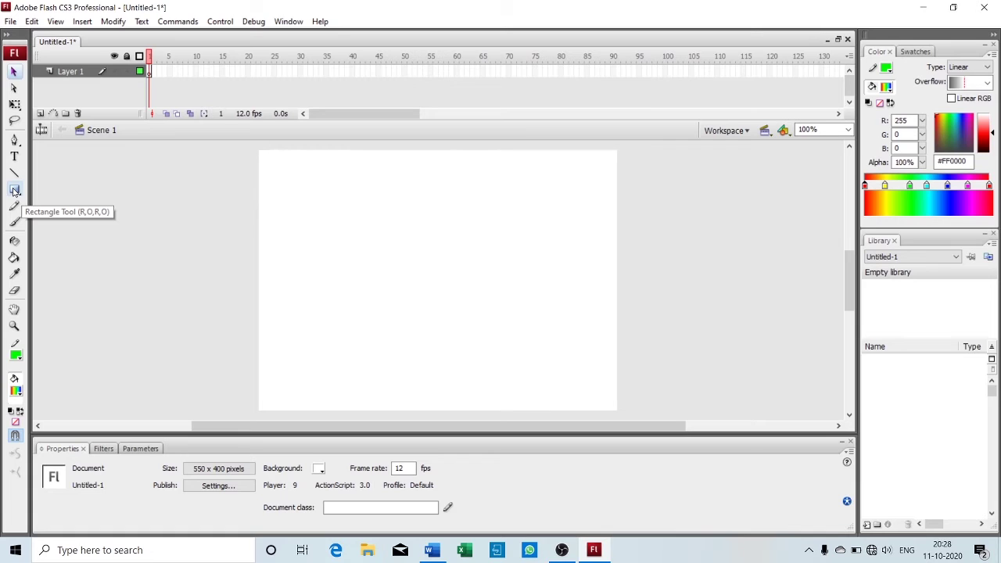
- Draw a #FF0066 pink rectangle with no outline in the stage's upper left, toggling Object Drawing
{"action": "left_click", "coordinate": [14, 190]}
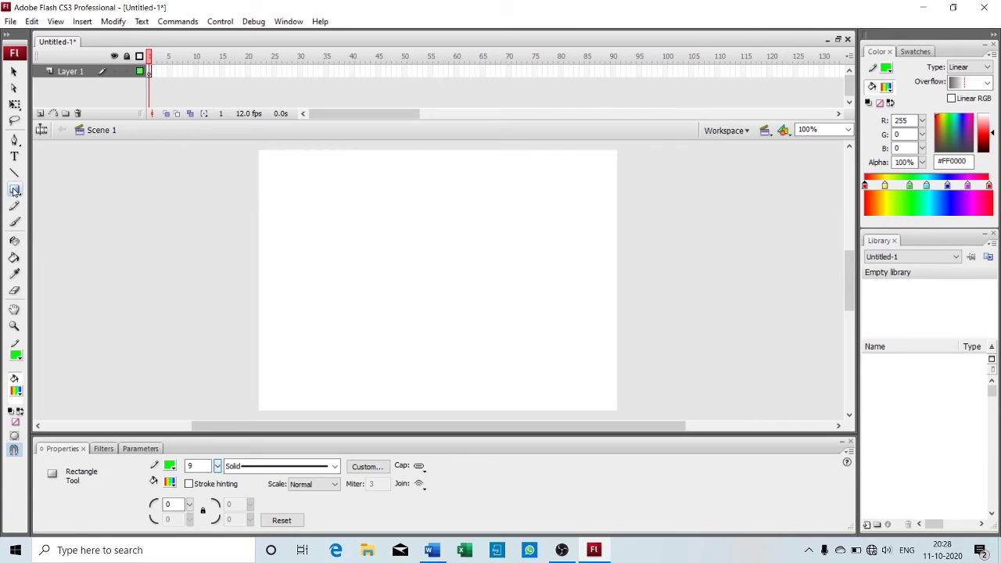
{"action": "left_click", "coordinate": [20, 356]}
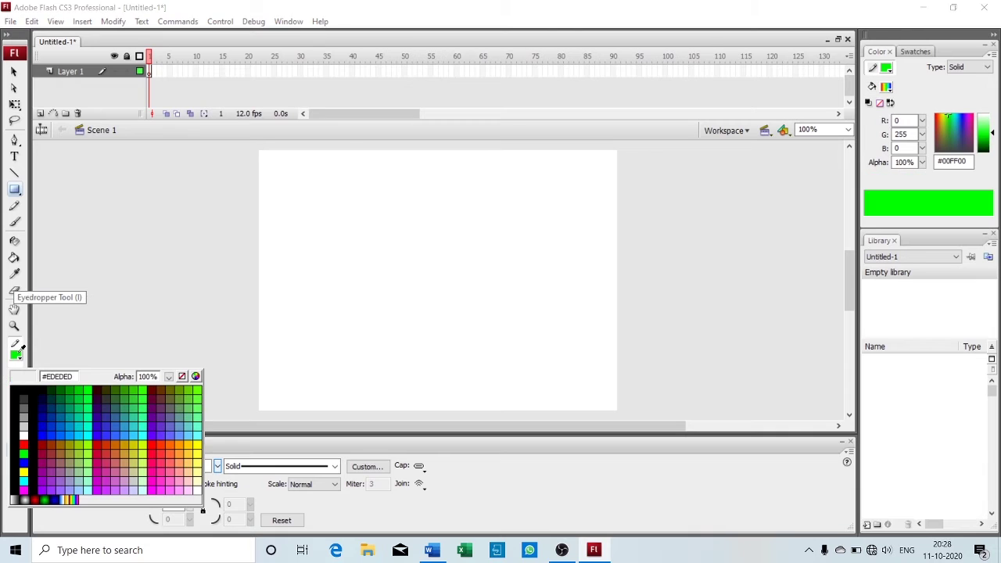
{"action": "left_click", "coordinate": [53, 342]}
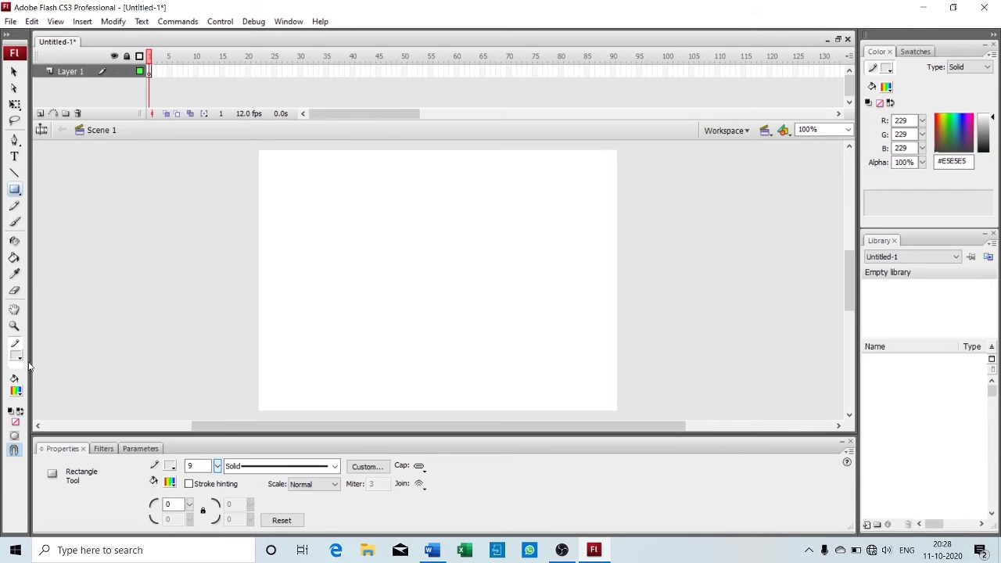
{"action": "left_click", "coordinate": [16, 426]}
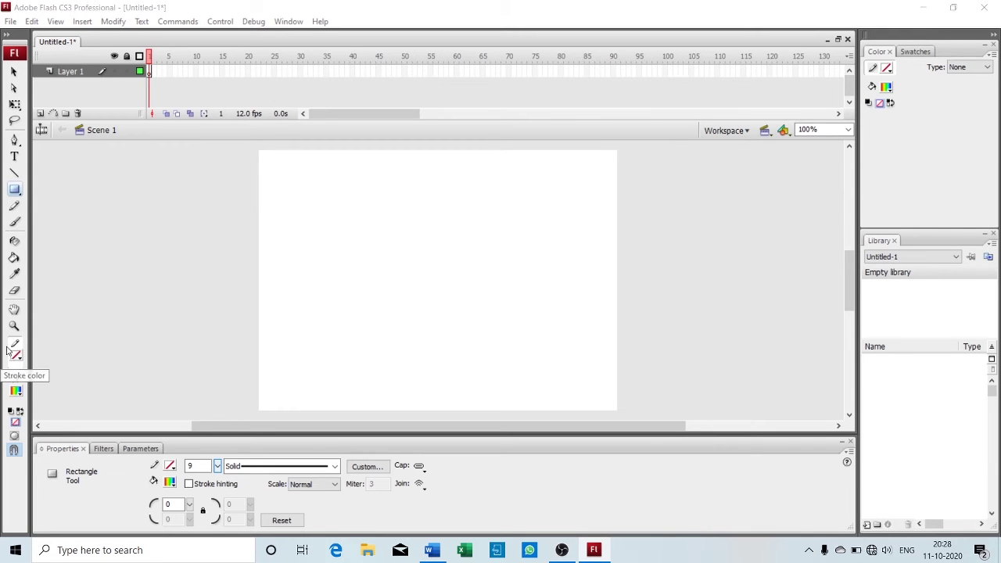
{"action": "left_click", "coordinate": [18, 392]}
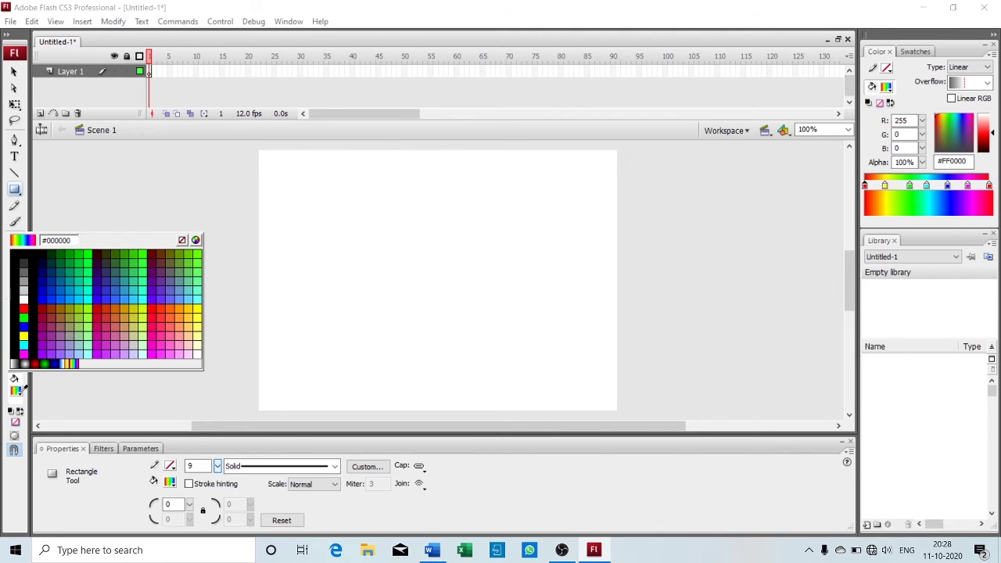
{"action": "left_click", "coordinate": [153, 326]}
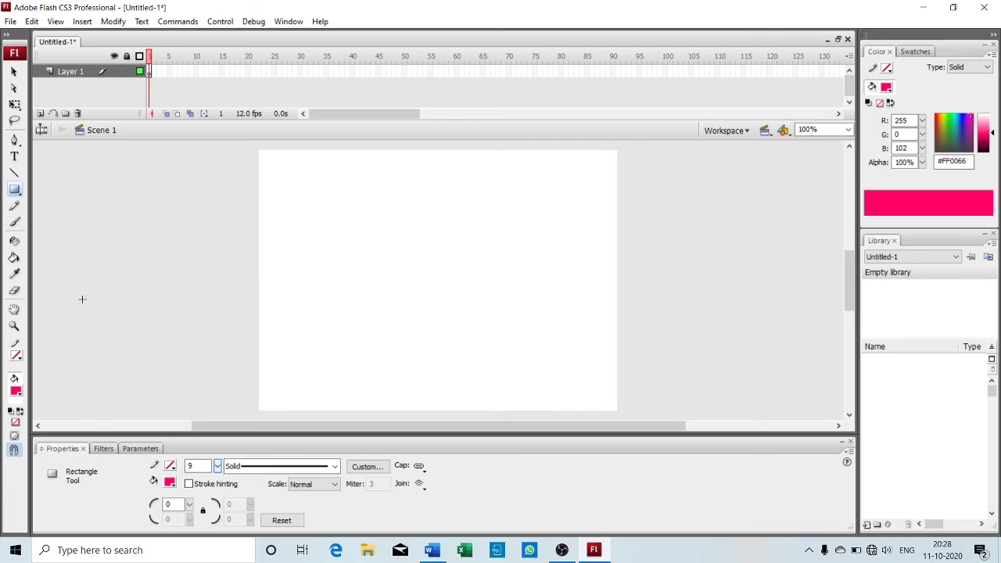
{"action": "left_click", "coordinate": [14, 438]}
{"action": "left_click_drag", "start_coordinate": [287, 202], "coordinate": [438, 297]}
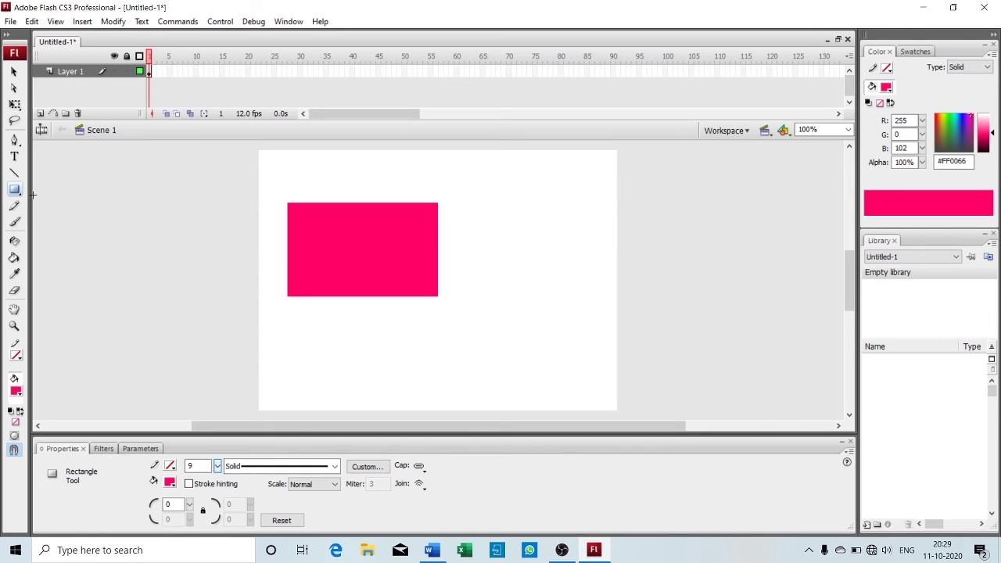
- Draw a #33FF00 green circle over the pink rectangle's lower-right corner
{"action": "key", "text": "o"}
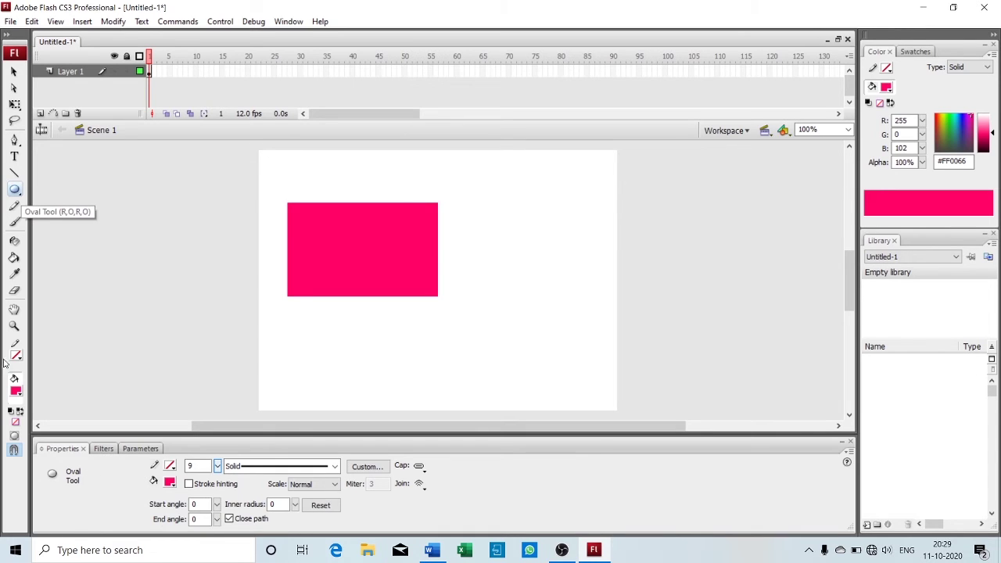
{"action": "left_click", "coordinate": [17, 392]}
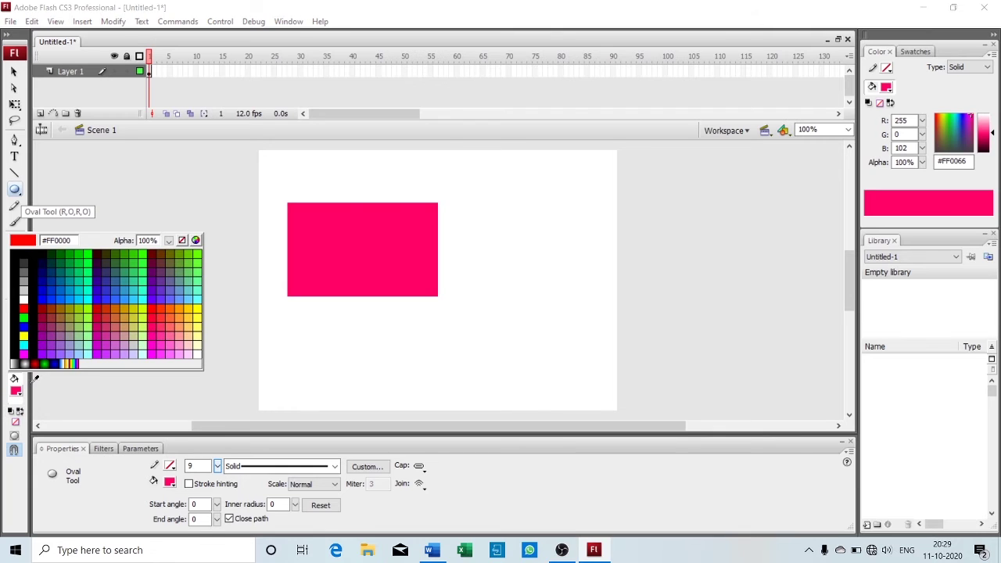
{"action": "left_click", "coordinate": [144, 254]}
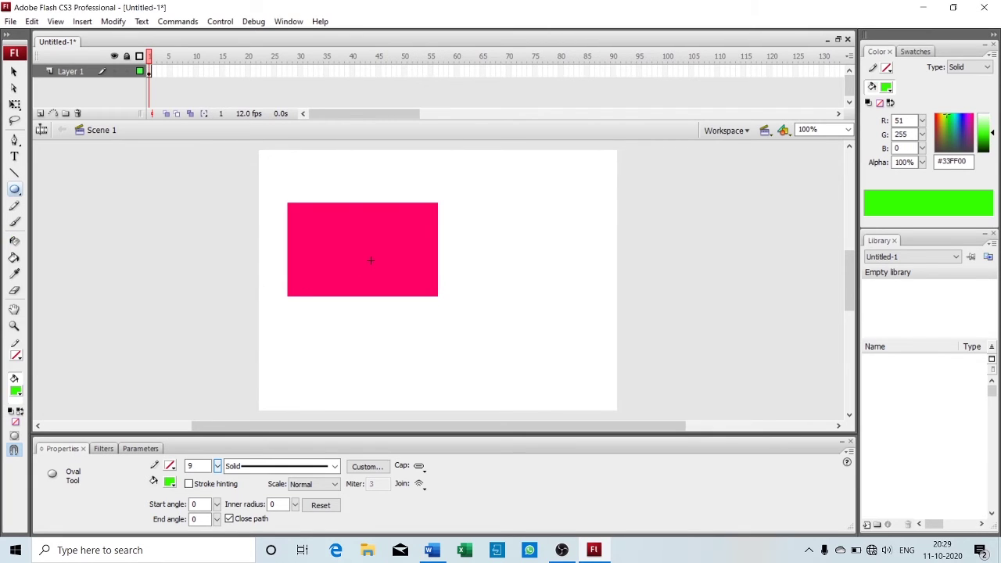
{"action": "left_click_drag", "start_coordinate": [372, 255], "coordinate": [482, 356]}
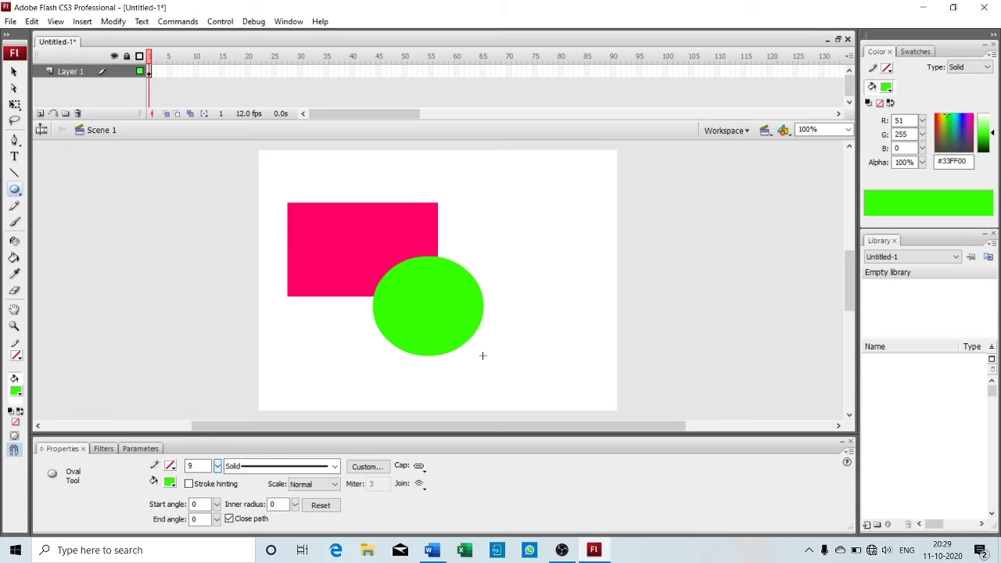
- Drag the green circle off and back over the rectangle, then drag the pink shape onto the circle
{"action": "left_click", "coordinate": [14, 72]}
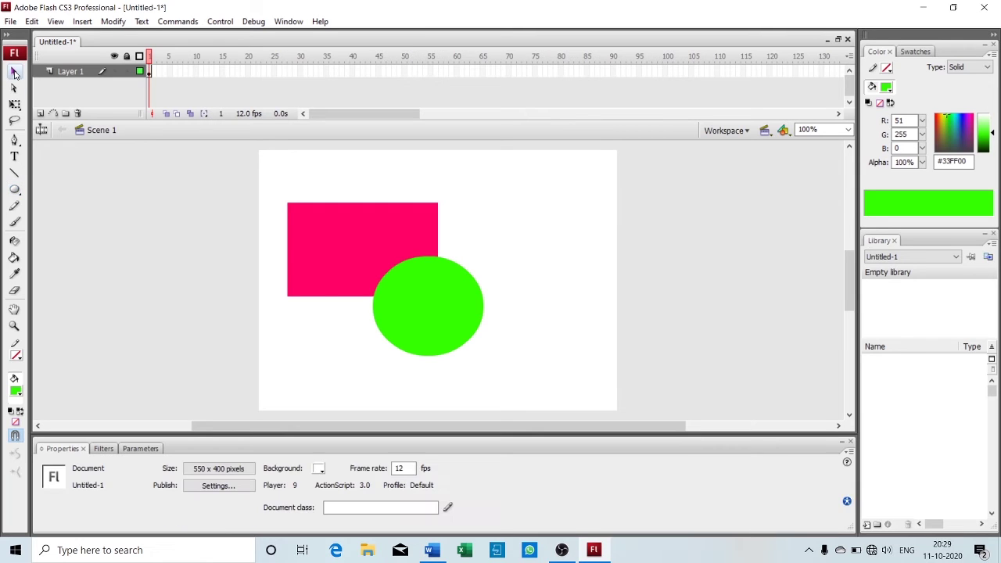
{"action": "left_click", "coordinate": [438, 315]}
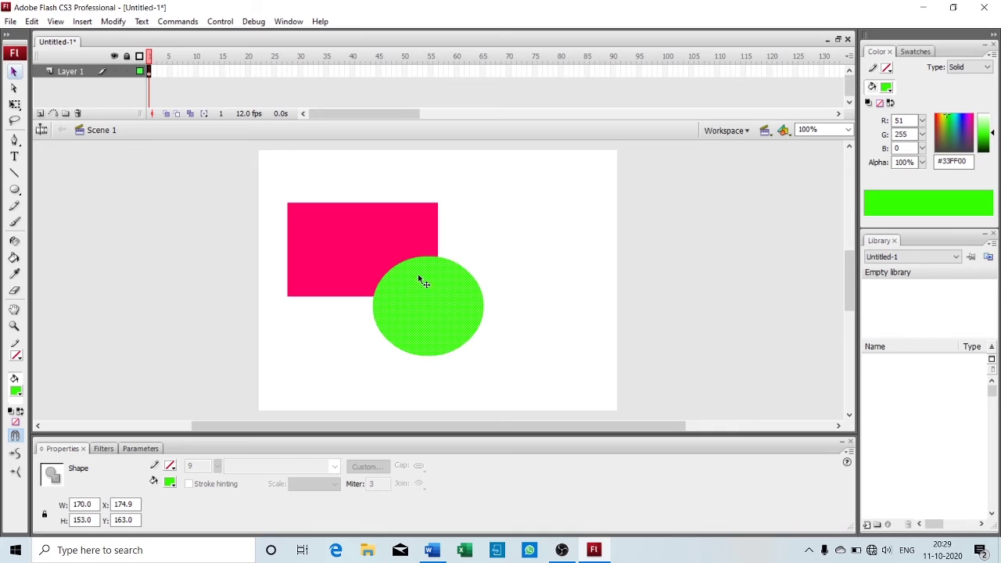
{"action": "left_click_drag", "start_coordinate": [442, 314], "coordinate": [548, 344]}
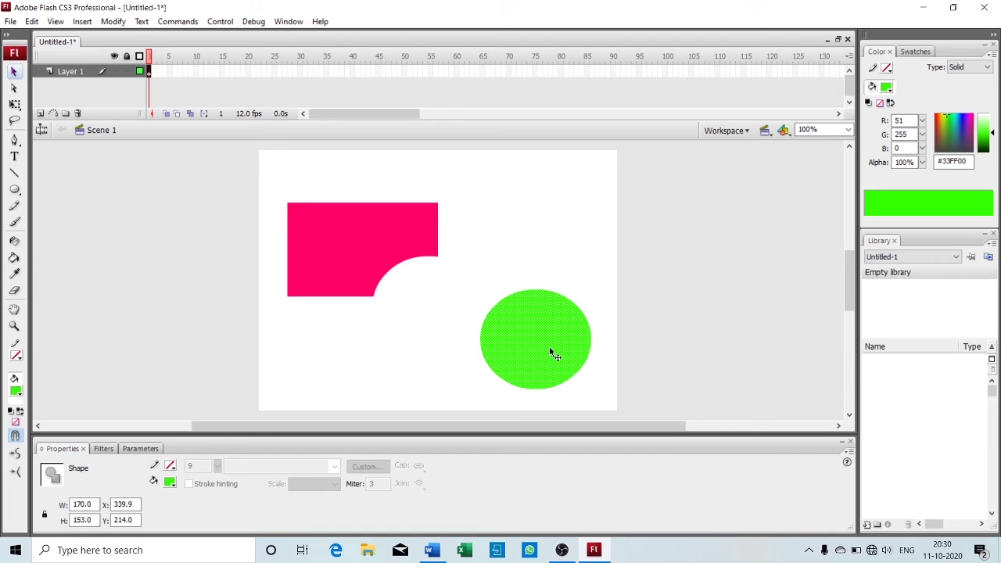
{"action": "left_click_drag", "start_coordinate": [550, 354], "coordinate": [357, 210]}
{"action": "left_click", "coordinate": [575, 293]}
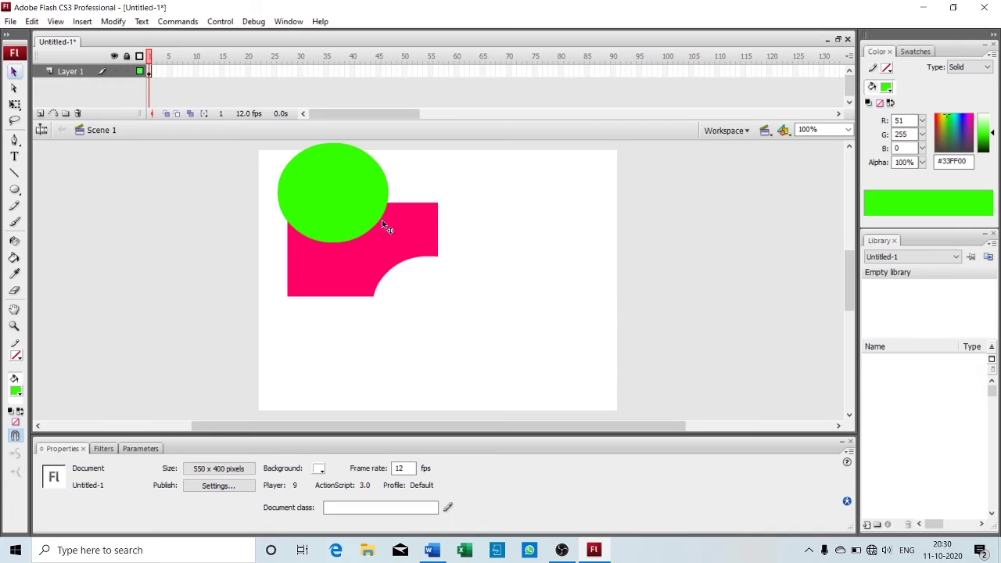
{"action": "left_click_drag", "start_coordinate": [341, 203], "coordinate": [498, 324]}
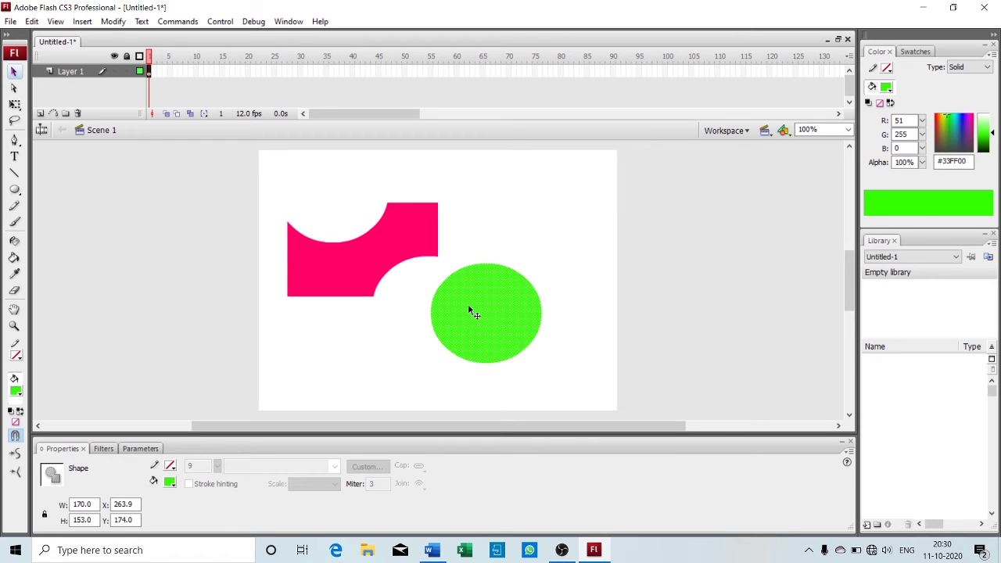
{"action": "left_click_drag", "start_coordinate": [368, 271], "coordinate": [390, 230]}
- Pull the pink shape up-left off the circle, then marquee-select both shapes
{"action": "left_click", "coordinate": [570, 286]}
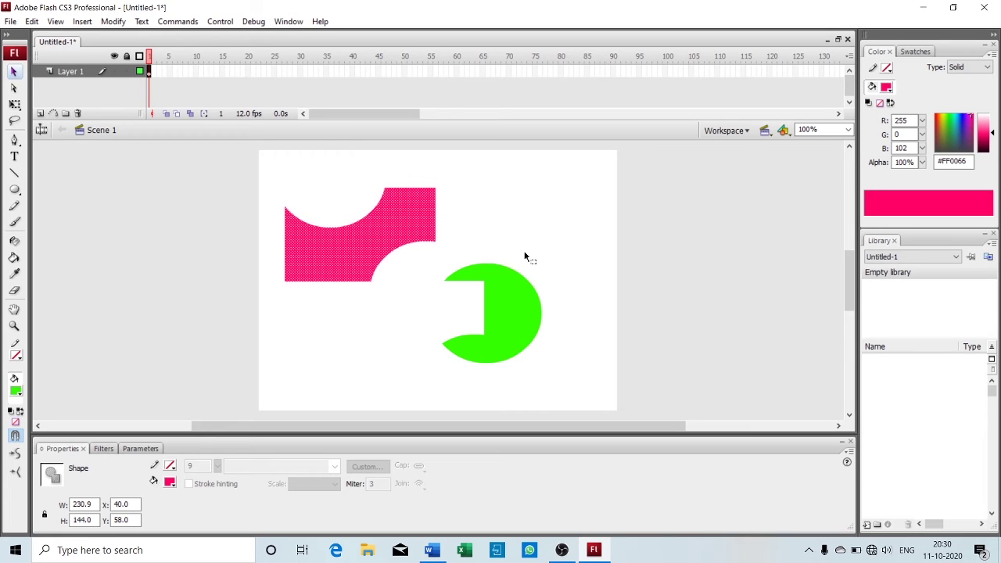
{"action": "left_click_drag", "start_coordinate": [364, 234], "coordinate": [402, 287]}
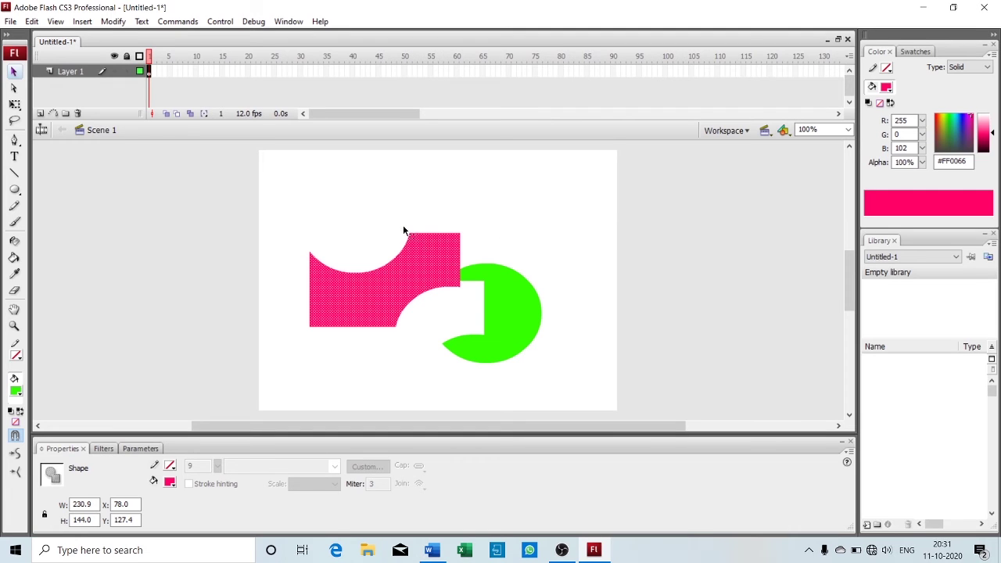
{"action": "left_click_drag", "start_coordinate": [277, 191], "coordinate": [545, 384]}
- Delete both shapes and set the Oval tool's fill to blue #3333CC
{"action": "key", "text": "Delete"}
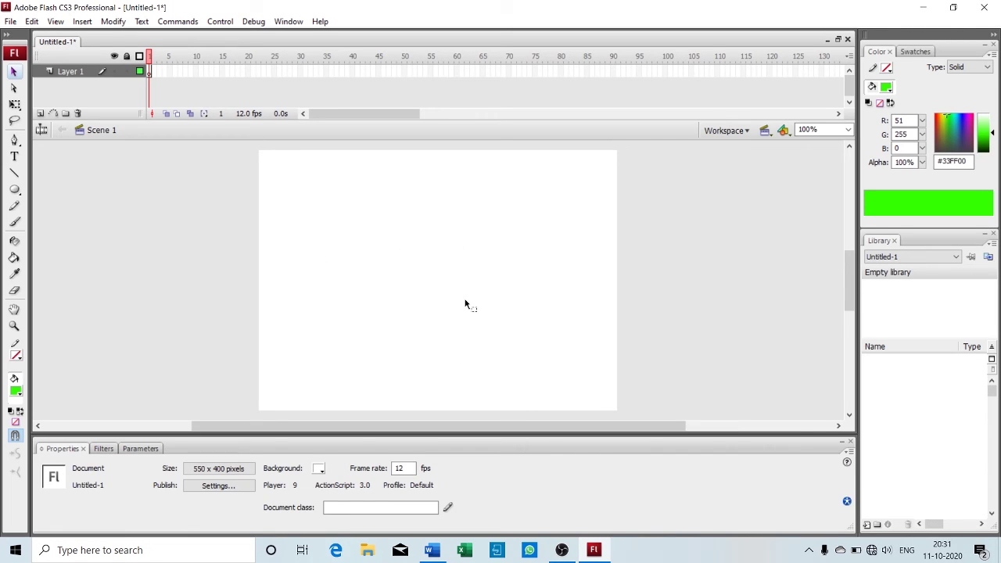
{"action": "left_click", "coordinate": [15, 191]}
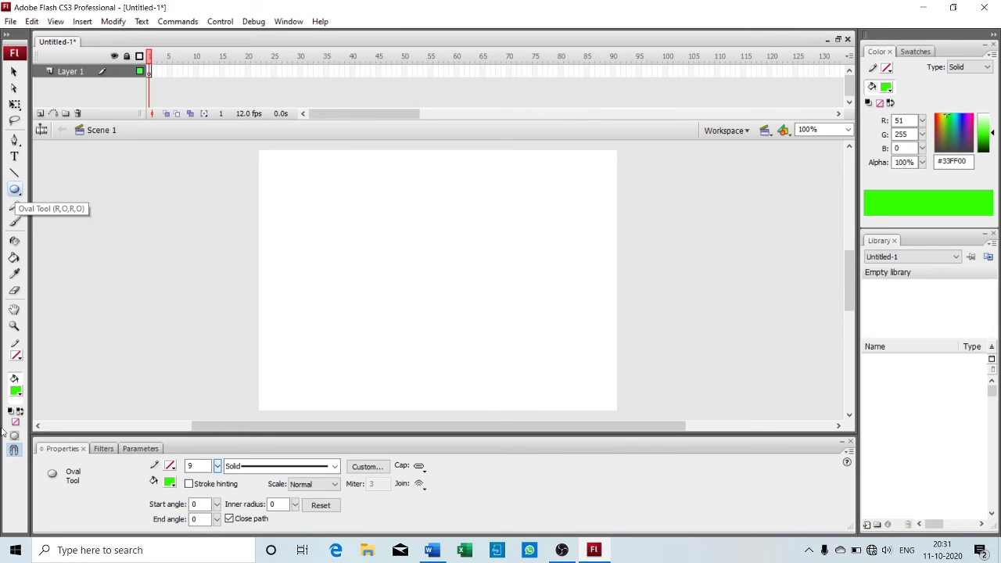
{"action": "left_click", "coordinate": [17, 391]}
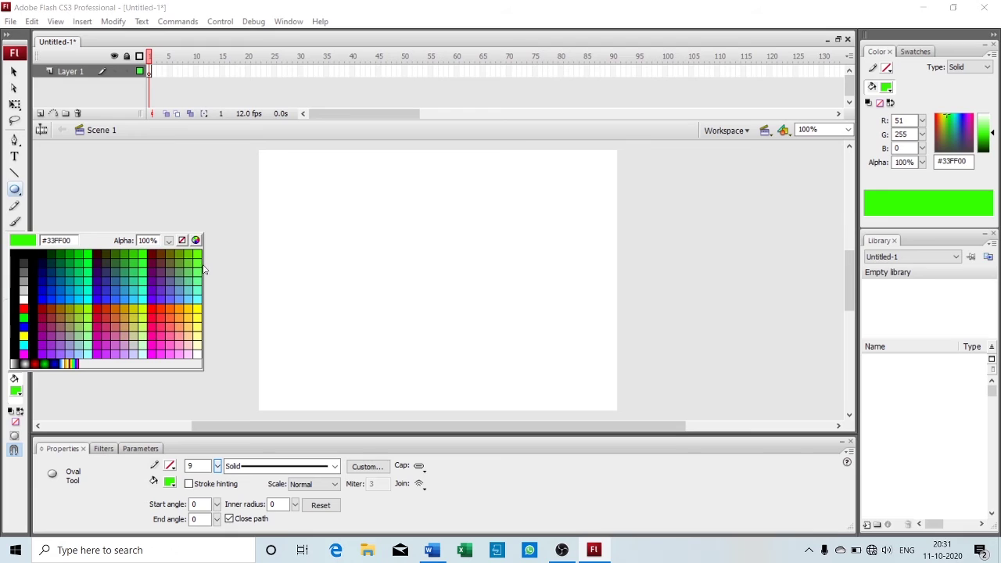
{"action": "left_click", "coordinate": [124, 337]}
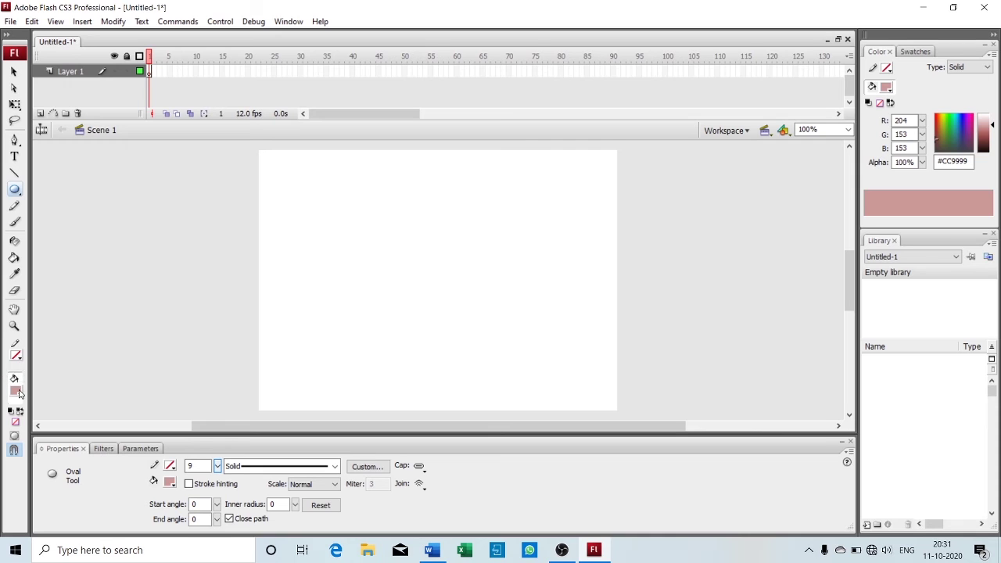
{"action": "left_click", "coordinate": [17, 356]}
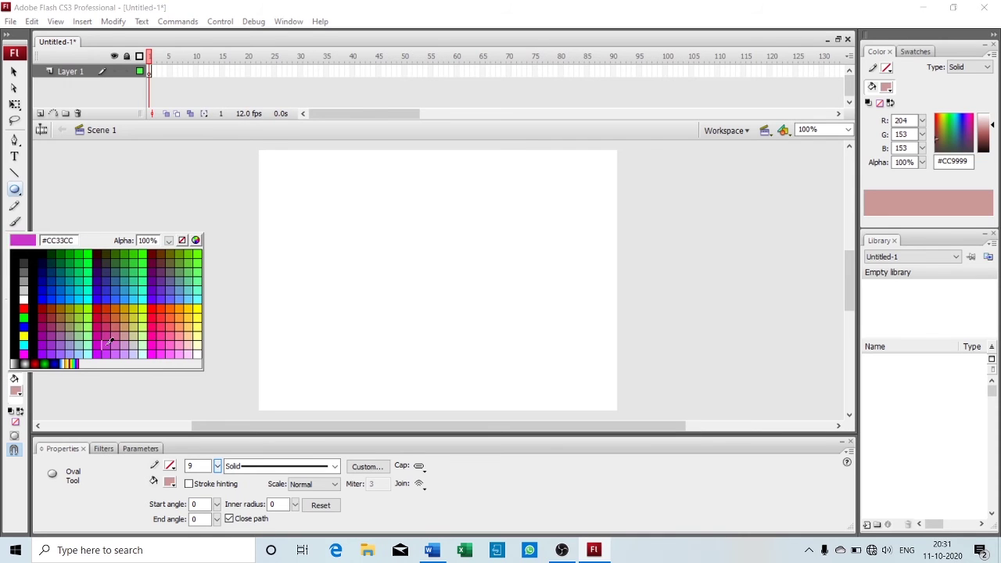
{"action": "left_click", "coordinate": [106, 289]}
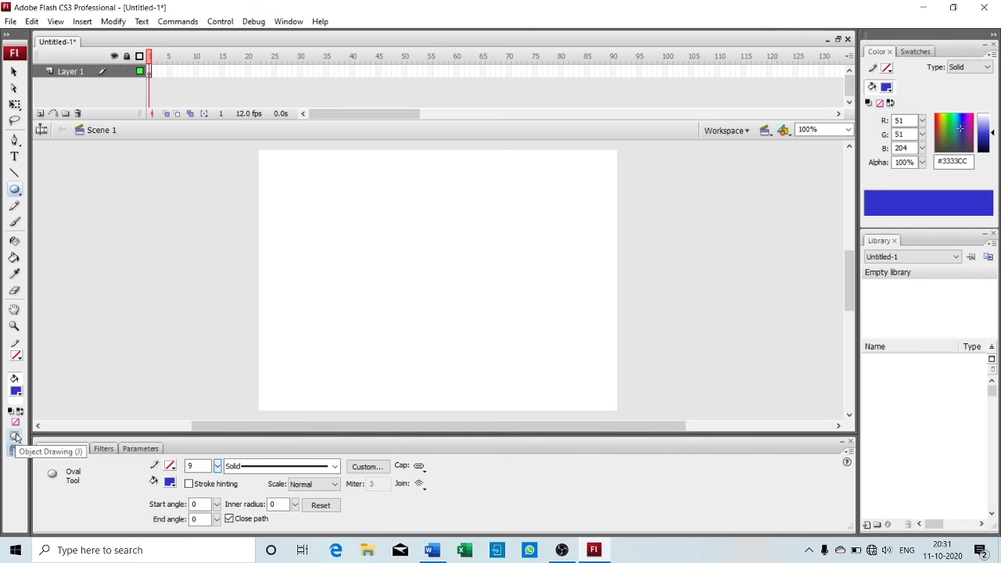
- Switch the Oval tool's Object Drawing option on so new shapes stay separate objects
{"action": "left_click", "coordinate": [14, 439]}
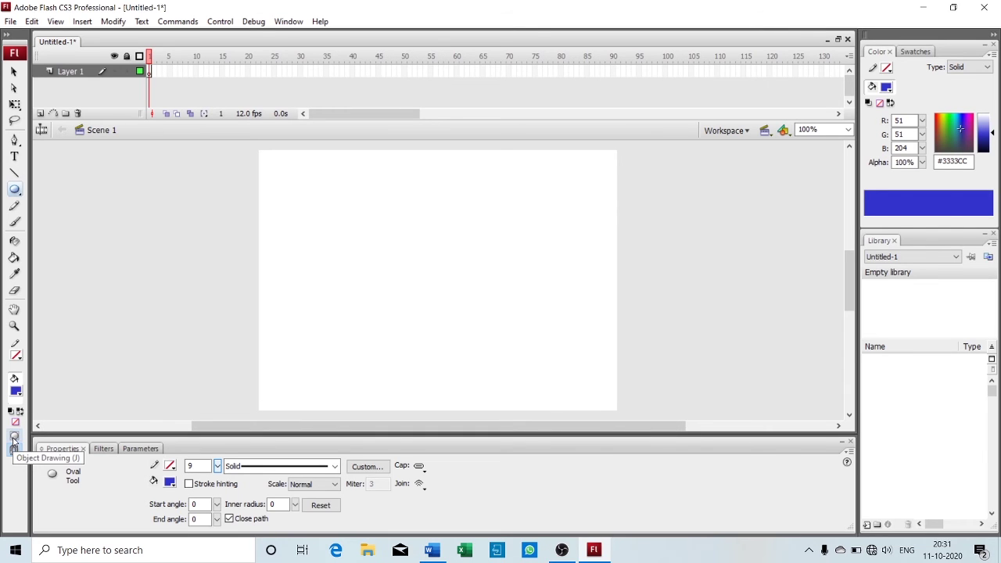
{"action": "left_click", "coordinate": [14, 439]}
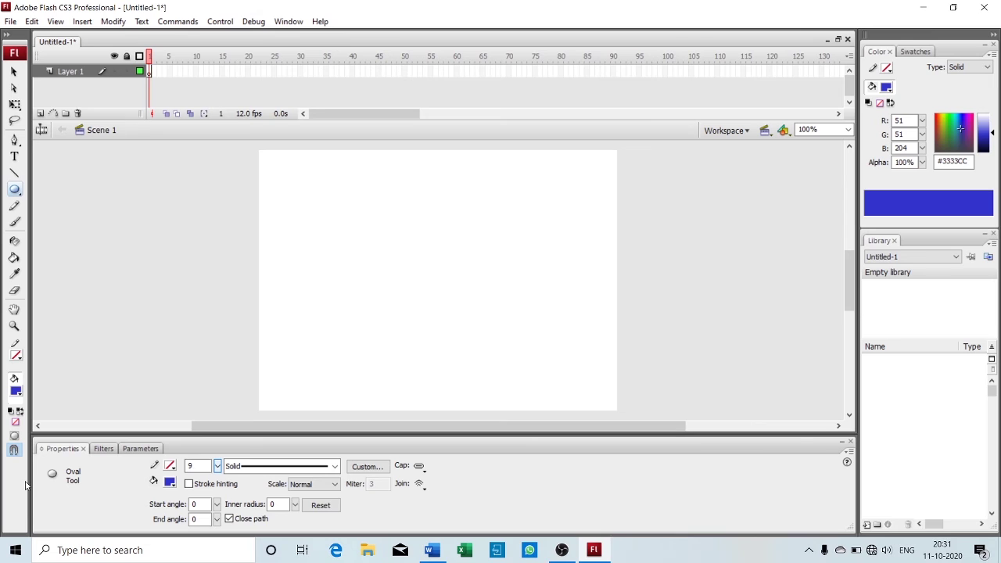
{"action": "left_click", "coordinate": [13, 450]}
{"action": "left_click", "coordinate": [15, 436]}
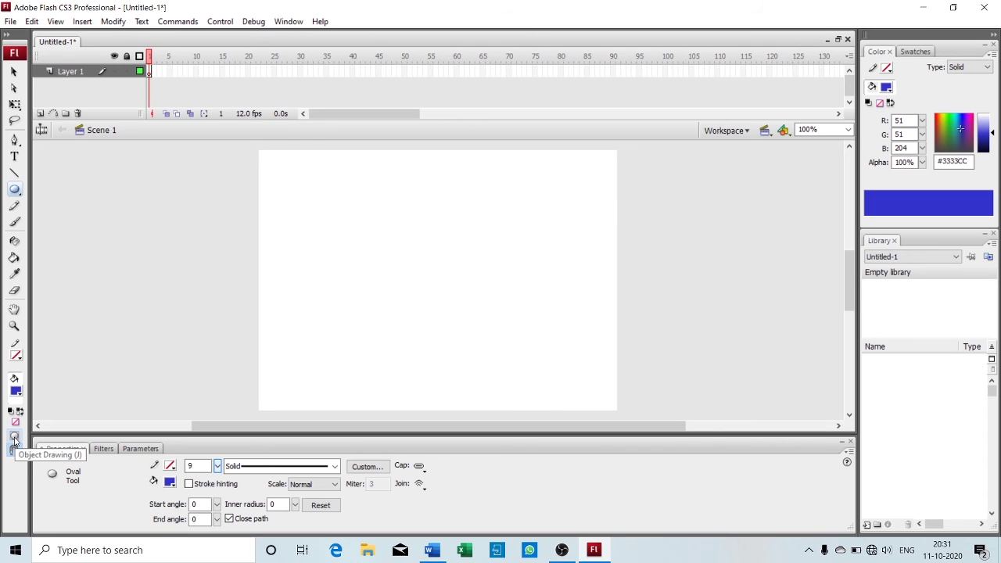
{"action": "left_click", "coordinate": [15, 438]}
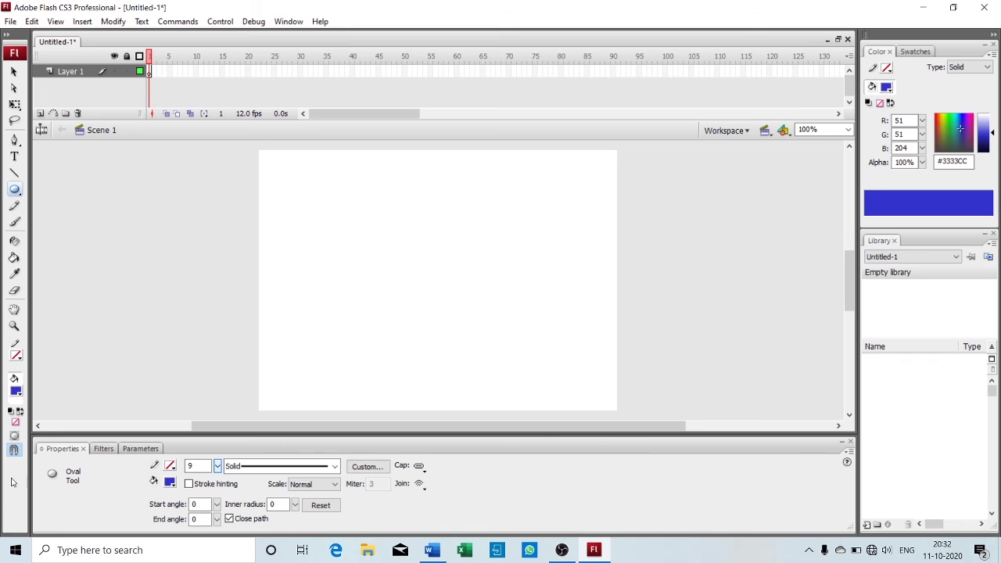
{"action": "left_click", "coordinate": [14, 436]}
- Draw a blue oval, then a #66FF33 green rectangle overlapping its lower right
{"action": "mouse_move", "coordinate": [286, 196]}
{"action": "left_mouse_down"}
{"action": "mouse_move", "coordinate": [301, 234]}
{"action": "mouse_move", "coordinate": [393, 312]}
{"action": "left_mouse_up"}
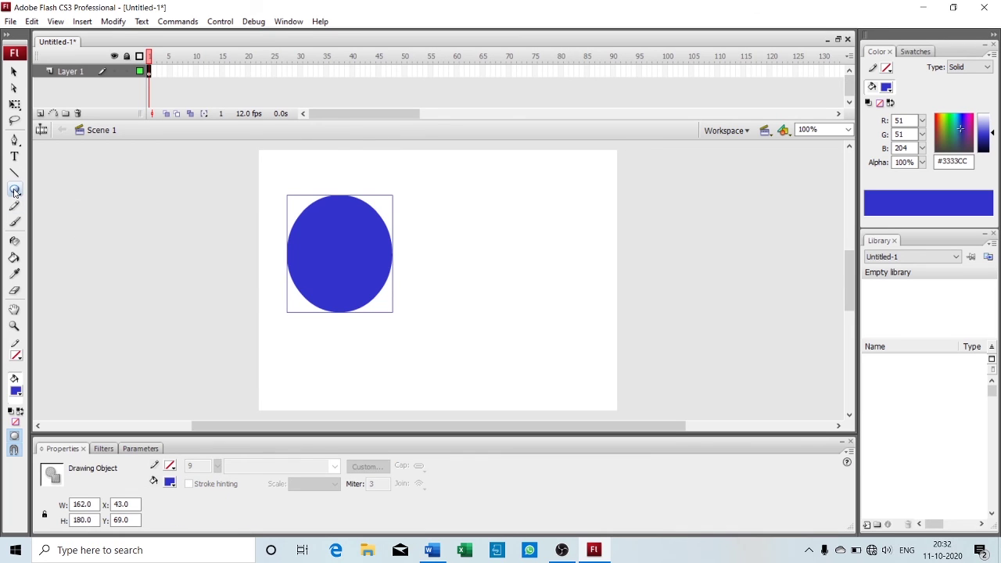
{"action": "key", "text": "r"}
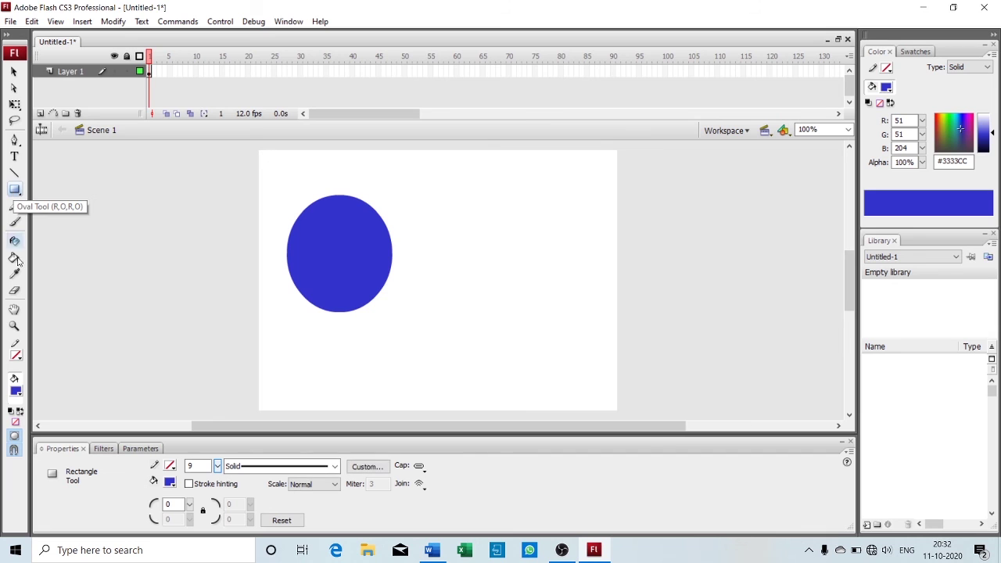
{"action": "left_click", "coordinate": [16, 392]}
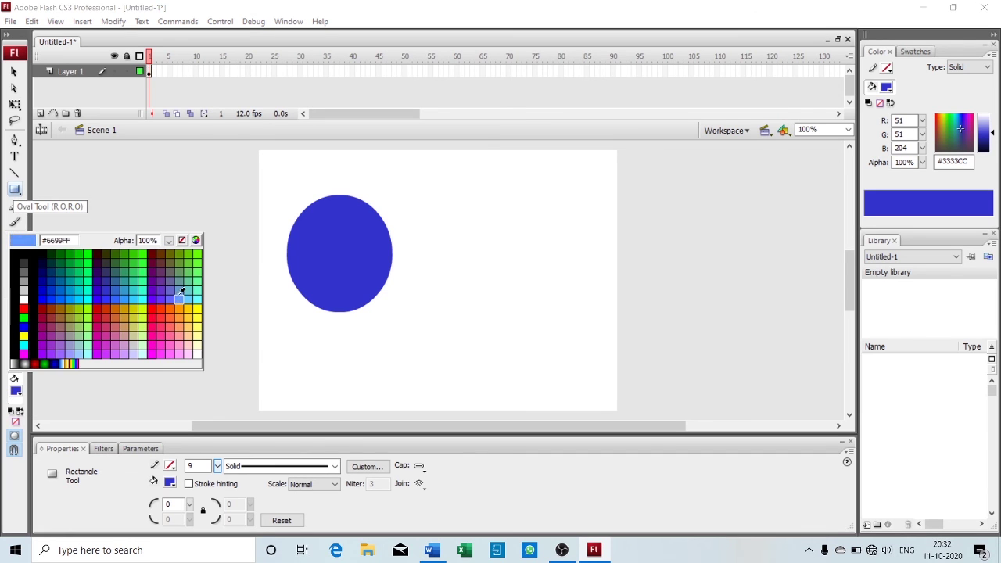
{"action": "left_click", "coordinate": [198, 269]}
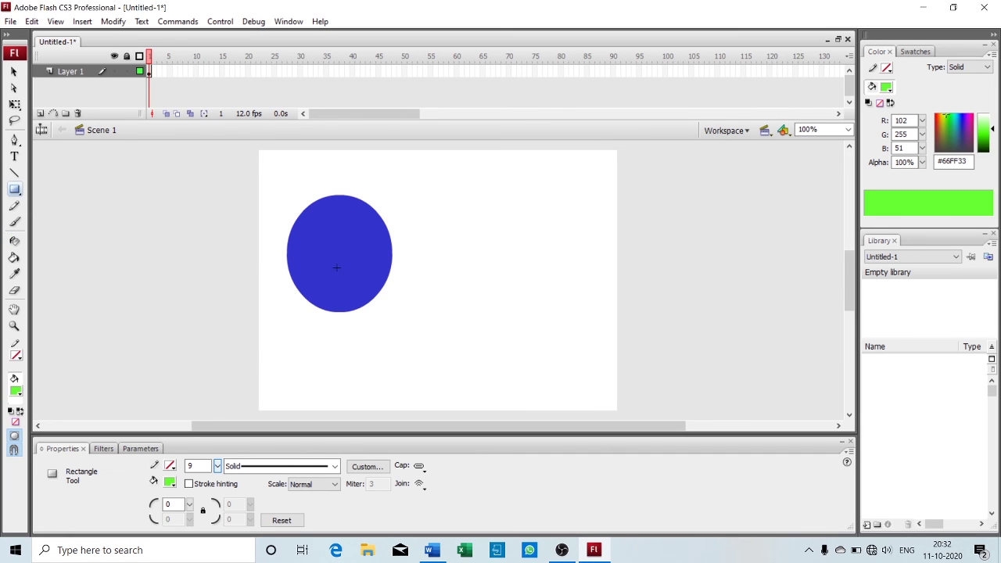
{"action": "mouse_move", "coordinate": [343, 261]}
{"action": "left_mouse_down"}
{"action": "mouse_move", "coordinate": [428, 364]}
{"action": "mouse_move", "coordinate": [521, 349]}
{"action": "left_mouse_up"}
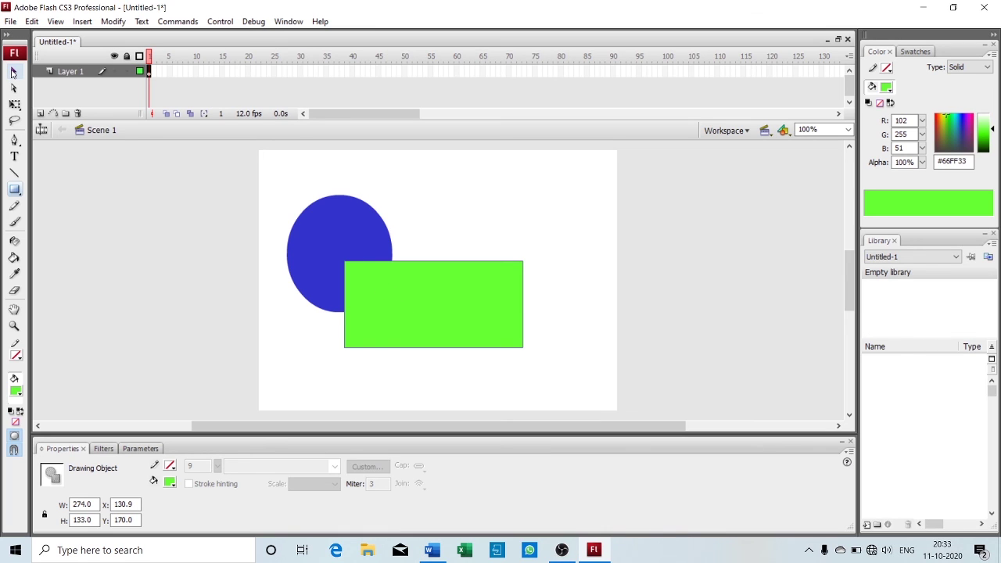
- Drag the green rectangle up and the blue oval down and back, showing neither was cut
{"action": "left_click", "coordinate": [14, 72]}
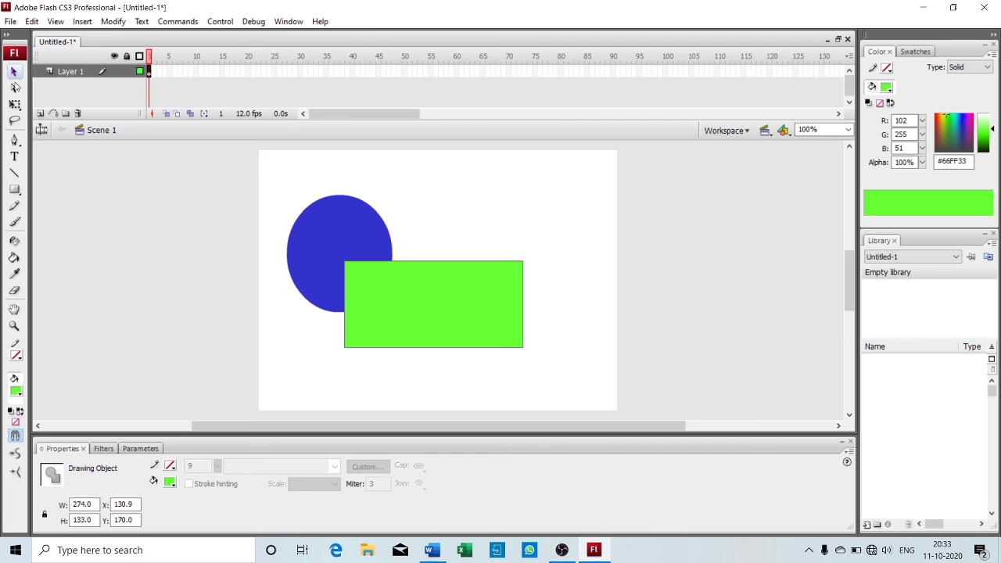
{"action": "left_click_drag", "start_coordinate": [420, 311], "coordinate": [423, 225]}
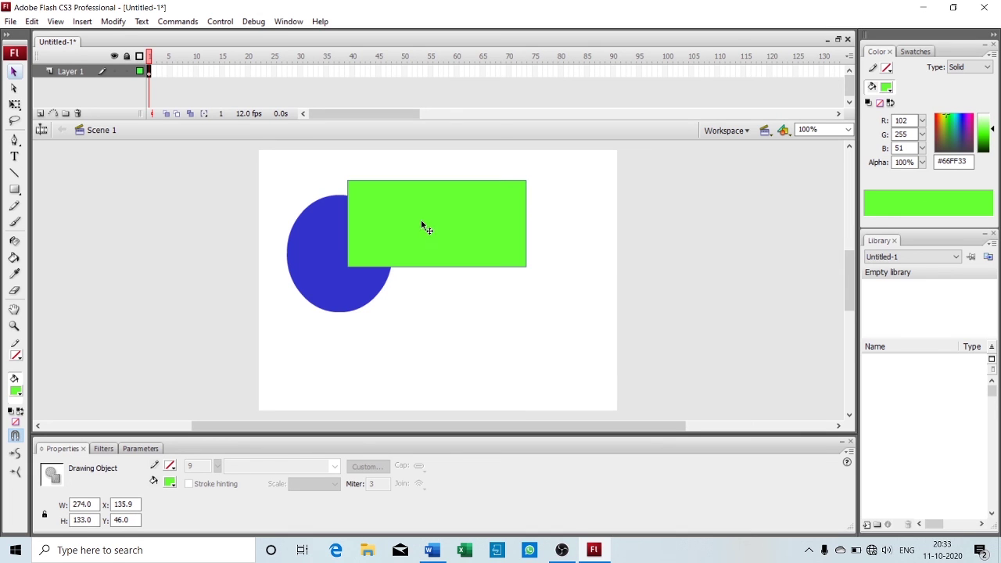
{"action": "left_click", "coordinate": [314, 264]}
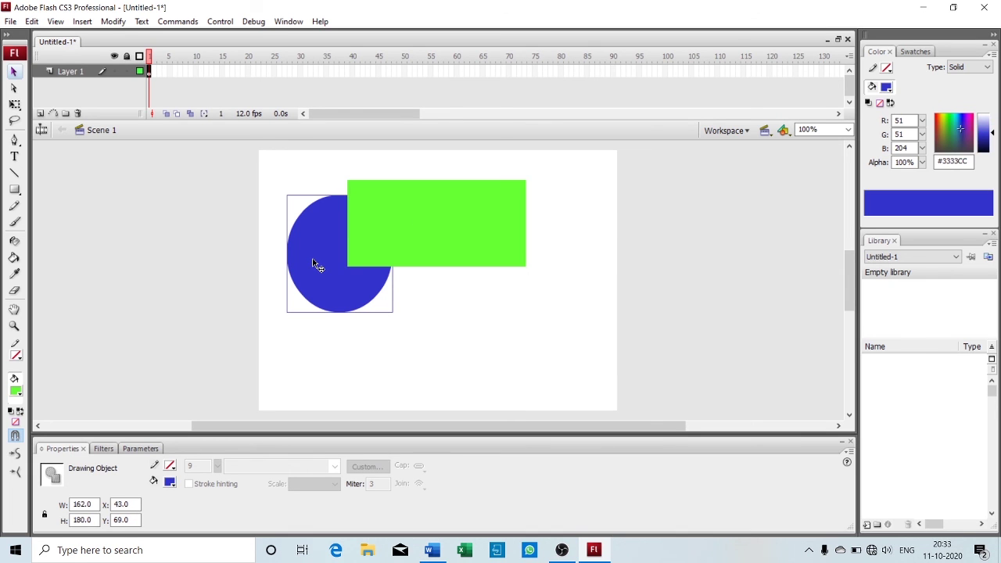
{"action": "left_click_drag", "start_coordinate": [313, 265], "coordinate": [289, 349]}
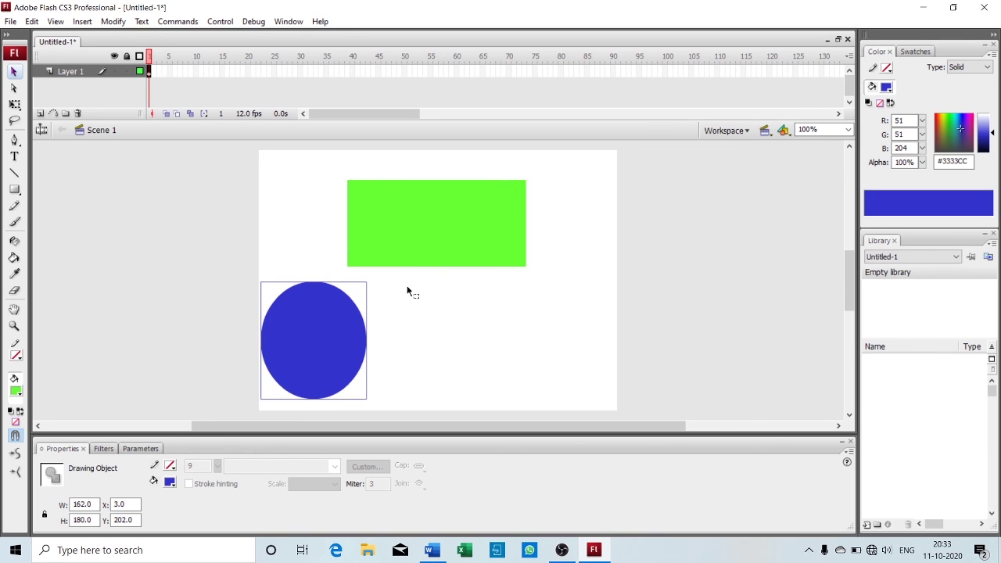
{"action": "left_click_drag", "start_coordinate": [329, 317], "coordinate": [382, 249]}
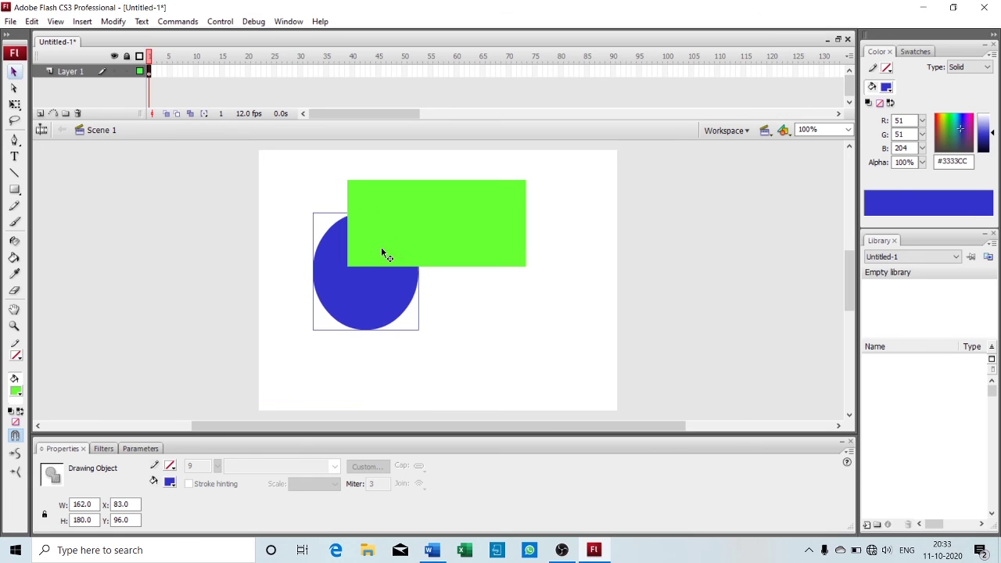
- Reposition the green rectangle toward the lower right, ending at X 190.9, Y 167.0
{"action": "left_click_drag", "start_coordinate": [457, 242], "coordinate": [563, 339]}
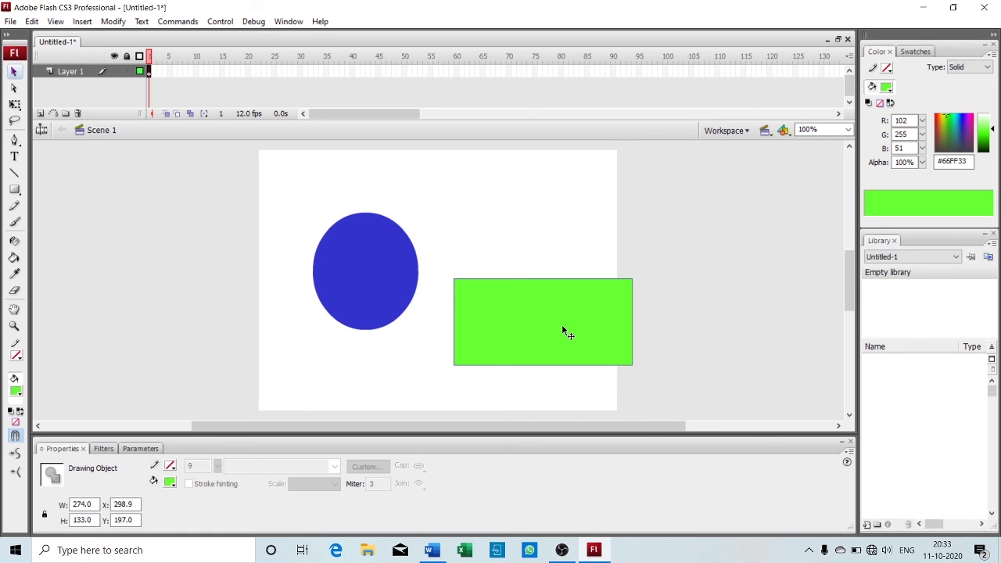
{"action": "left_click_drag", "start_coordinate": [562, 325], "coordinate": [499, 322]}
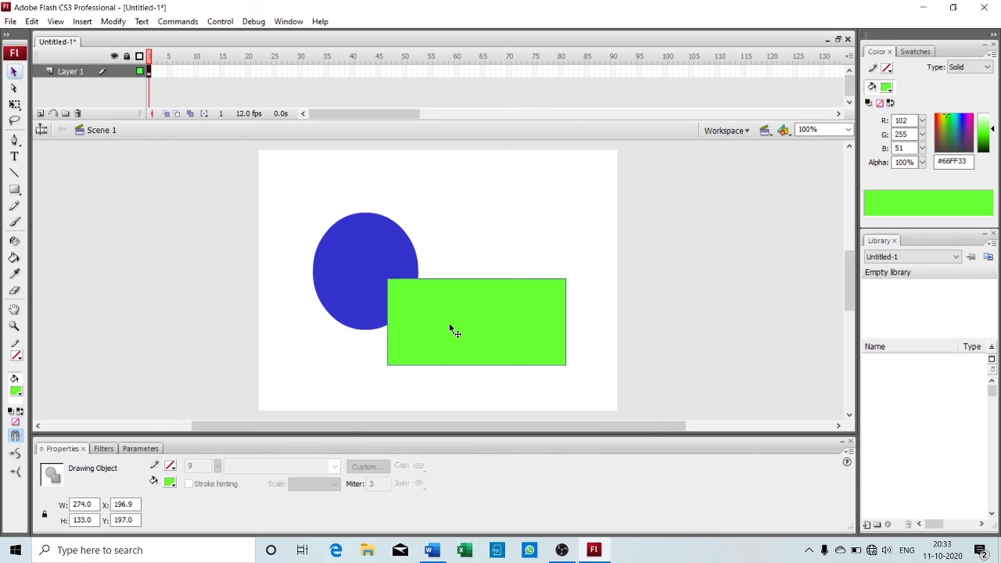
{"action": "mouse_move", "coordinate": [449, 323]}
{"action": "left_mouse_down"}
{"action": "mouse_move", "coordinate": [503, 293]}
{"action": "mouse_move", "coordinate": [456, 329]}
{"action": "mouse_move", "coordinate": [445, 324]}
{"action": "left_mouse_up"}
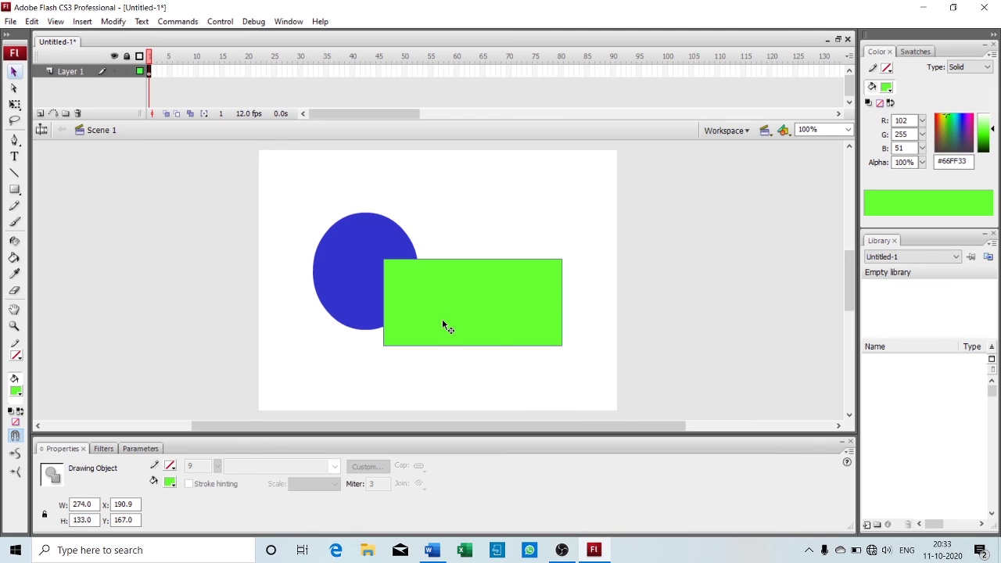
{"action": "left_click_drag", "start_coordinate": [442, 324], "coordinate": [509, 357]}
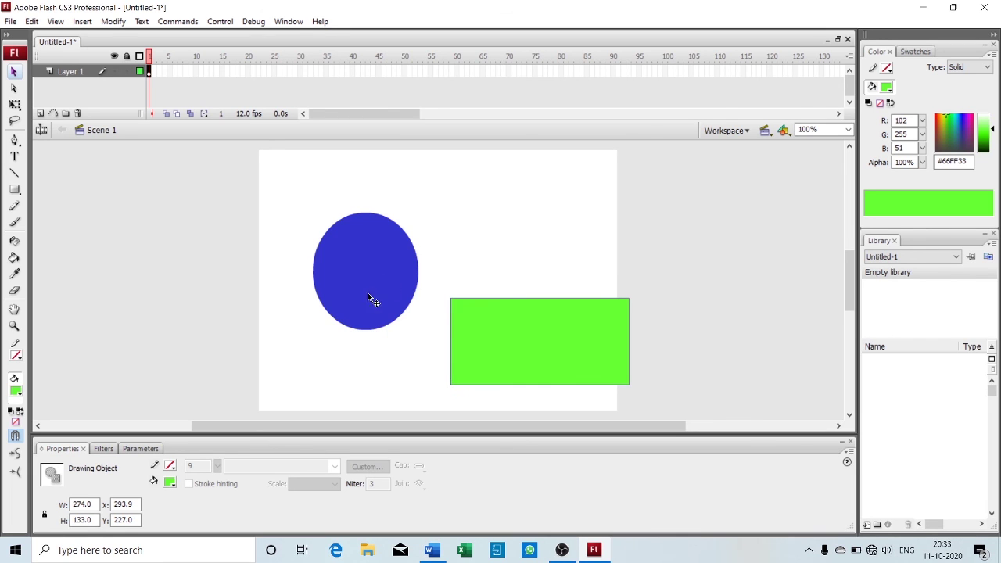